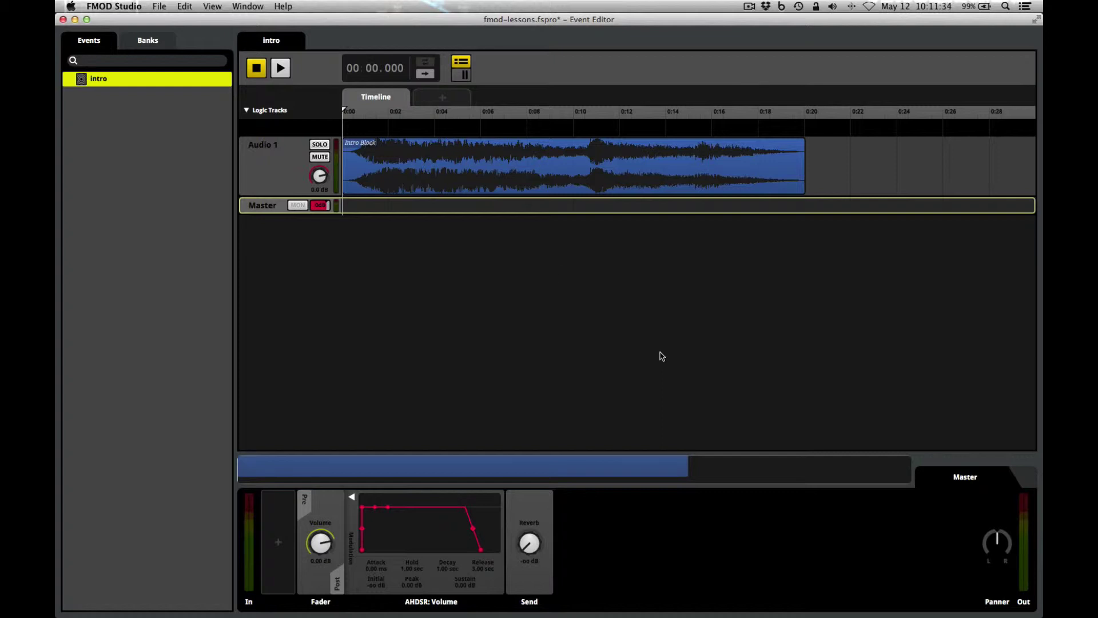
- Create a new event and remove the 3D Panner from its Master track
{"action": "right_click", "coordinate": [105, 151]}
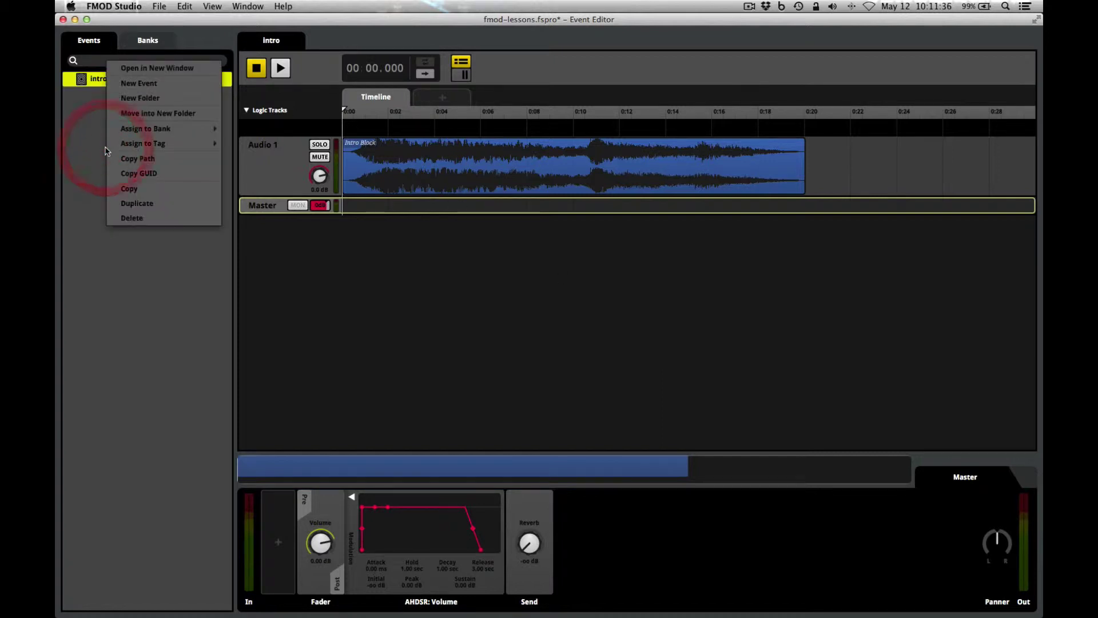
{"action": "left_click", "coordinate": [159, 83]}
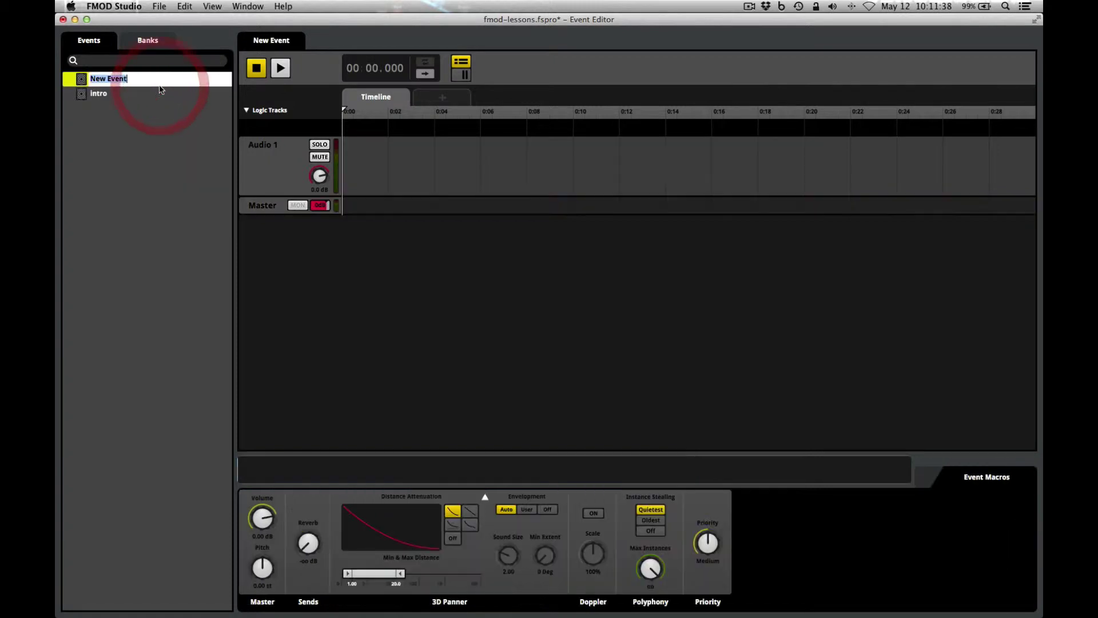
{"action": "left_click", "coordinate": [269, 209]}
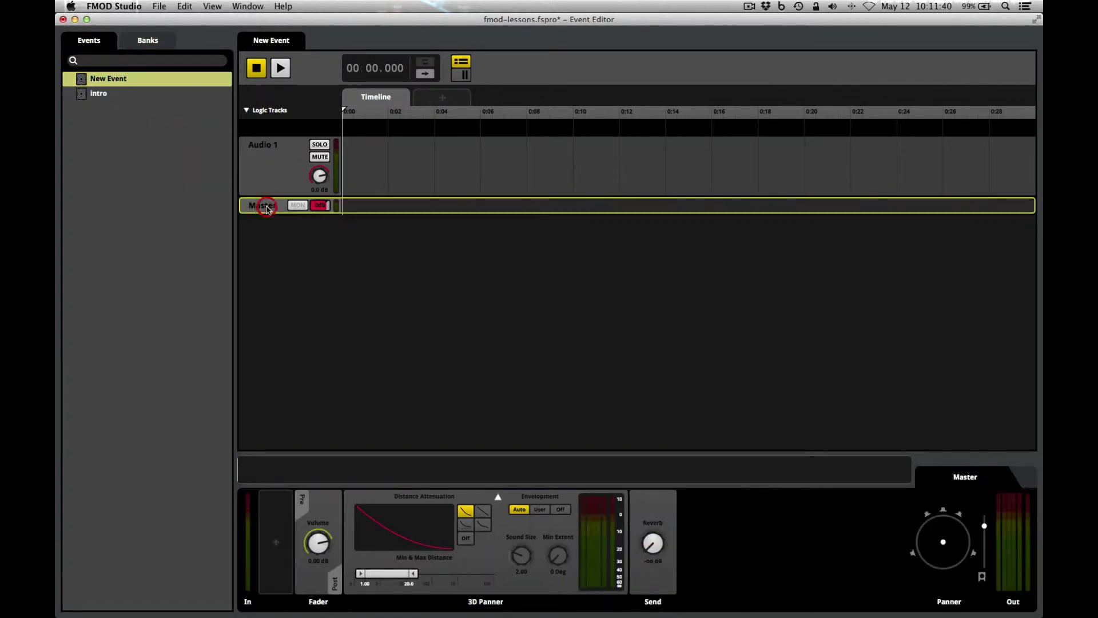
{"action": "left_click", "coordinate": [402, 496]}
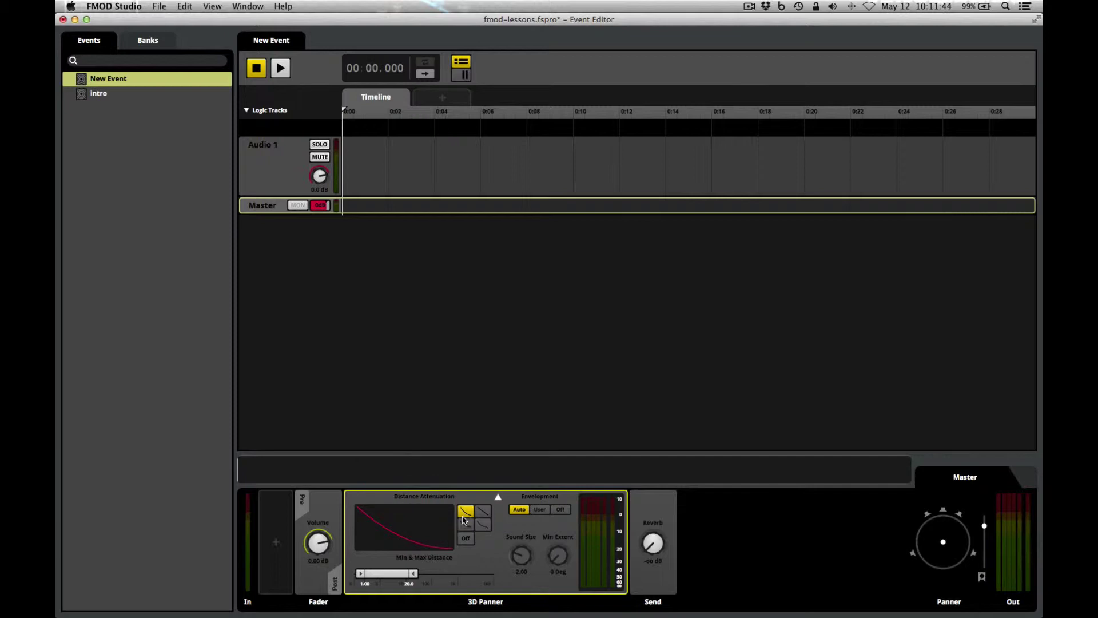
{"action": "key", "text": "Delete"}
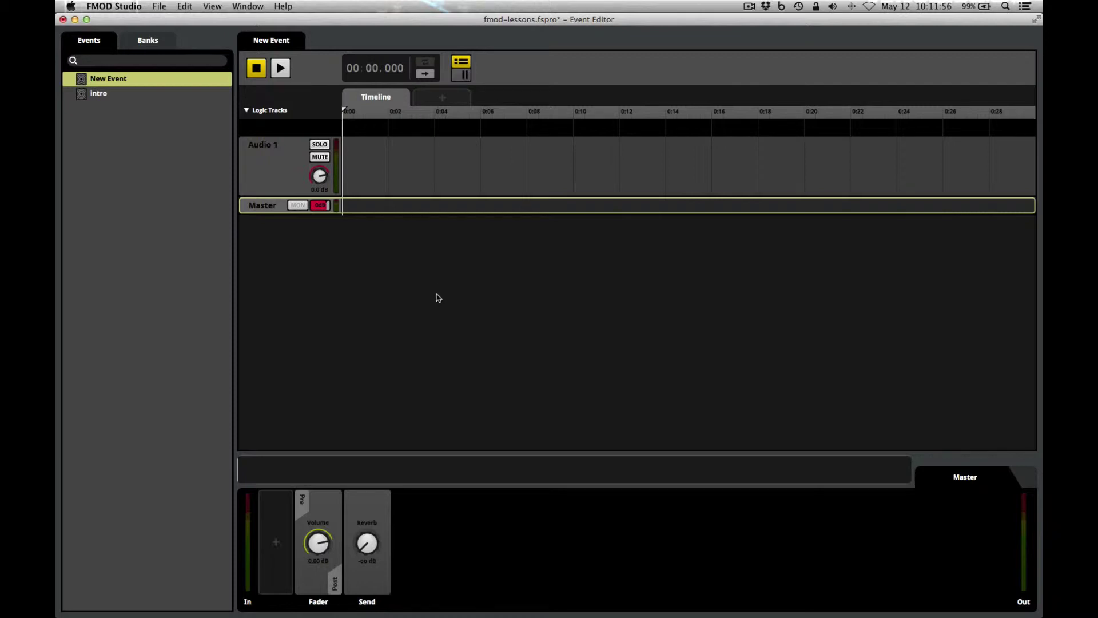
- Rename the new event to nested_loop
{"action": "double_click", "coordinate": [107, 80]}
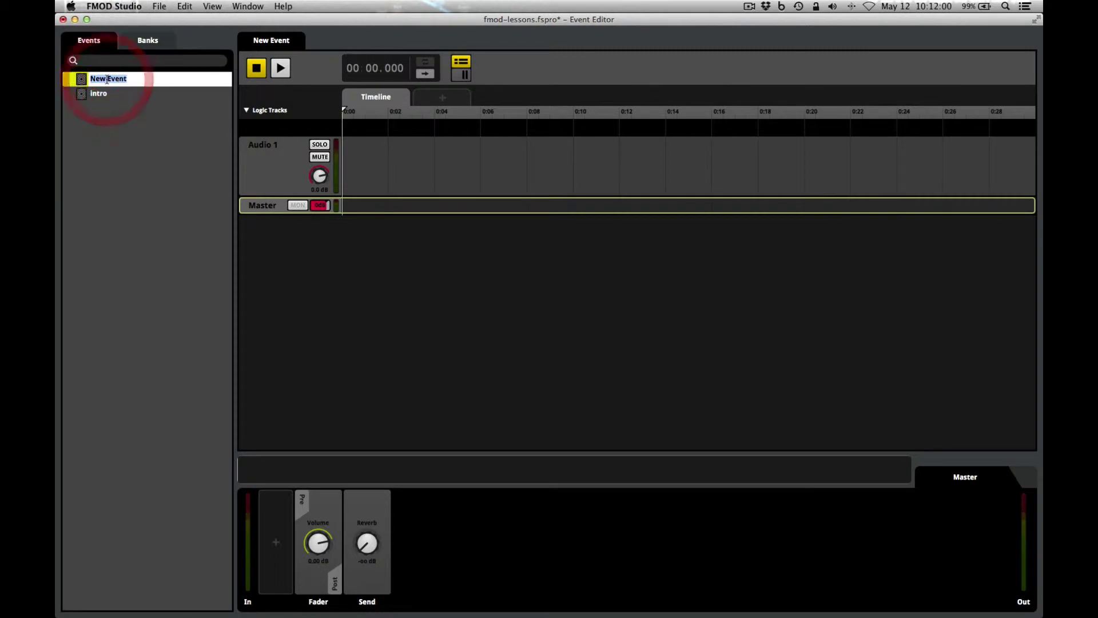
{"action": "type", "text": "nested_loop"}
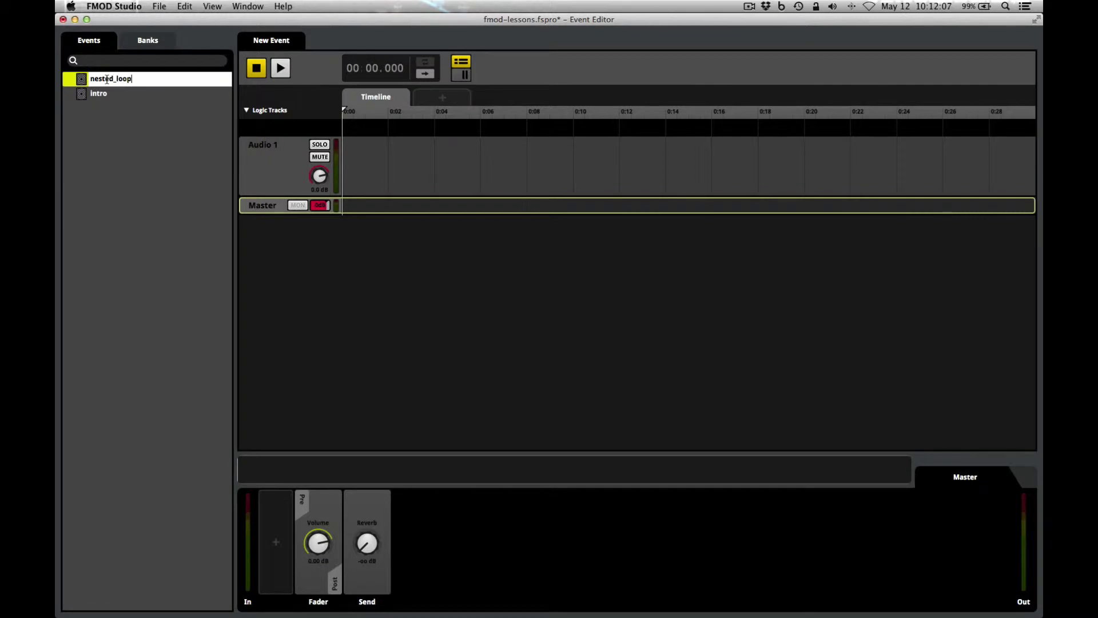
{"action": "key", "text": "Return"}
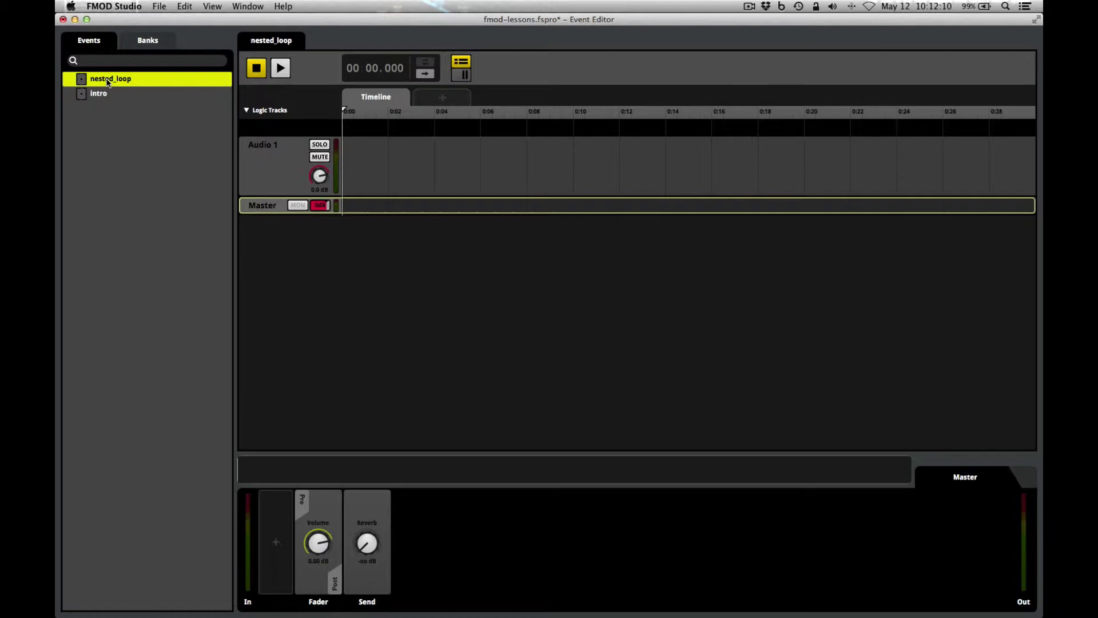
- Import Nested Loop.wav into the project's Audio Bin
{"action": "left_click", "coordinate": [160, 6]}
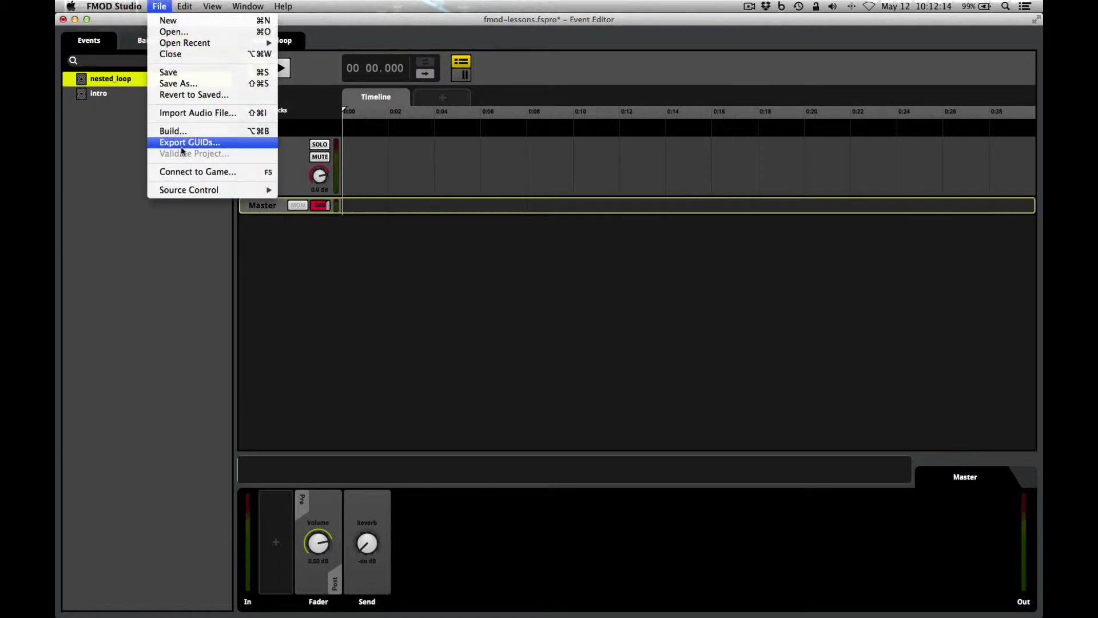
{"action": "left_click", "coordinate": [186, 115]}
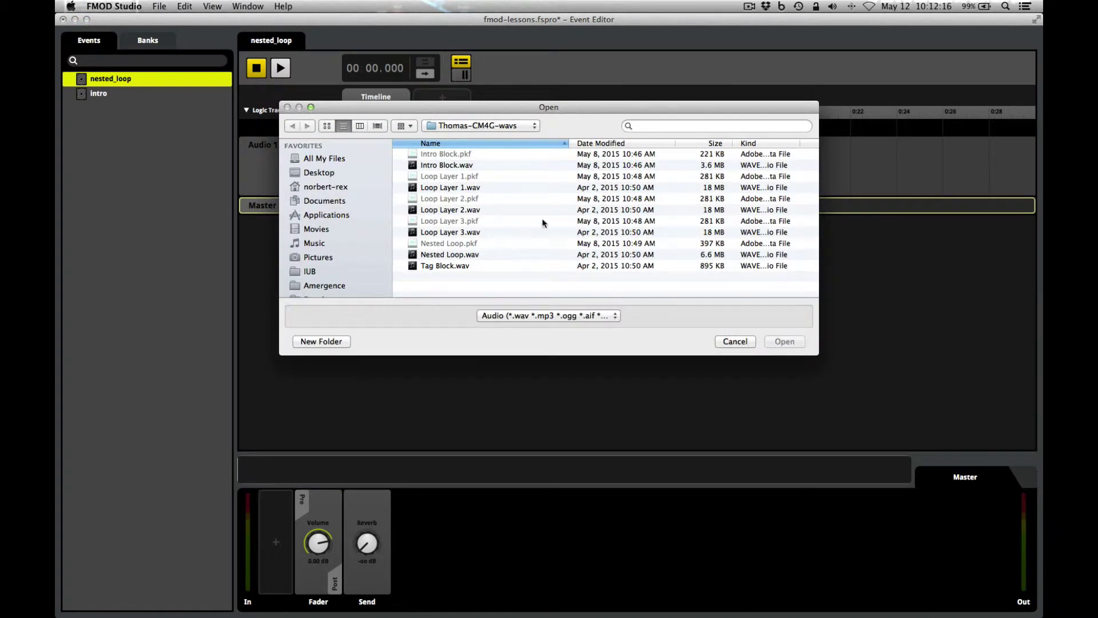
{"action": "left_click", "coordinate": [441, 258]}
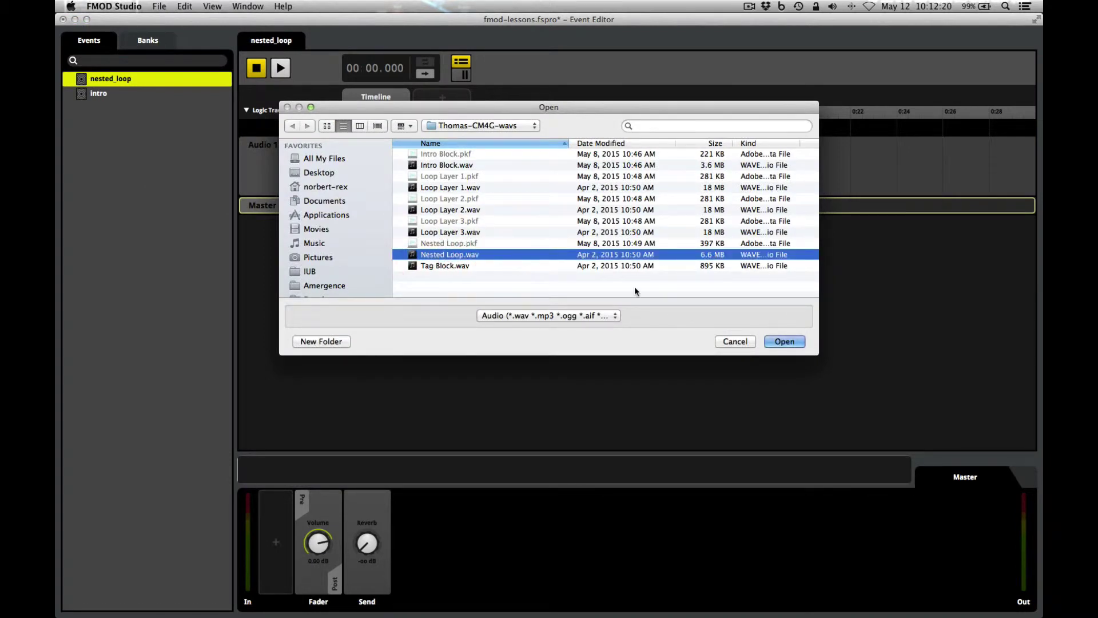
{"action": "left_click", "coordinate": [794, 342]}
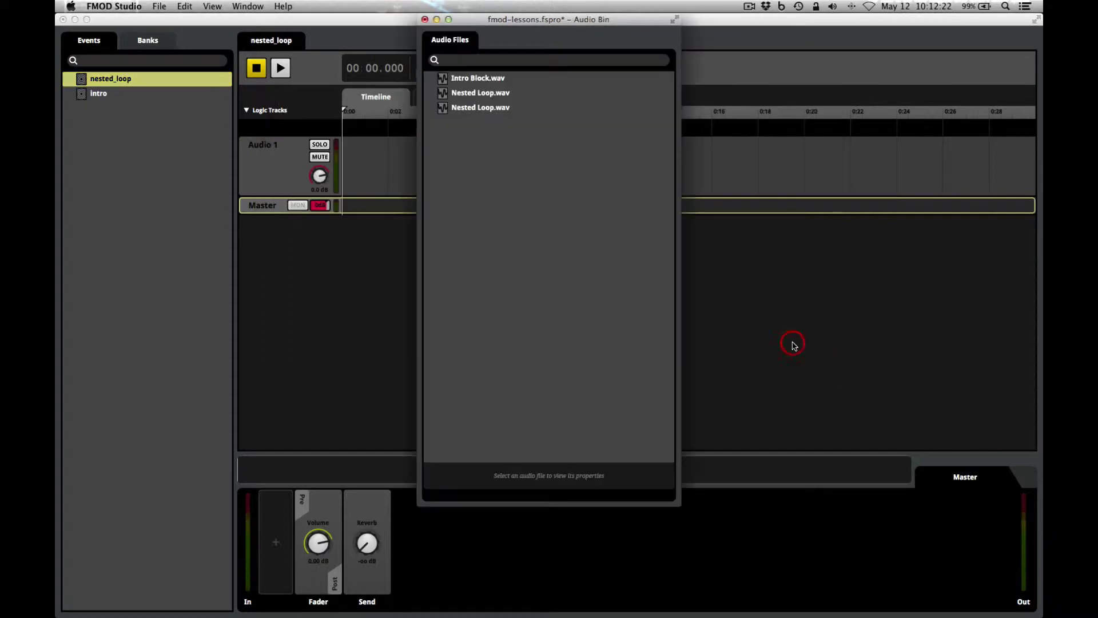
- Place Nested Loop.wav on the Audio 1 track starting at 0:00
{"action": "left_click_drag", "start_coordinate": [515, 19], "coordinate": [785, 139]}
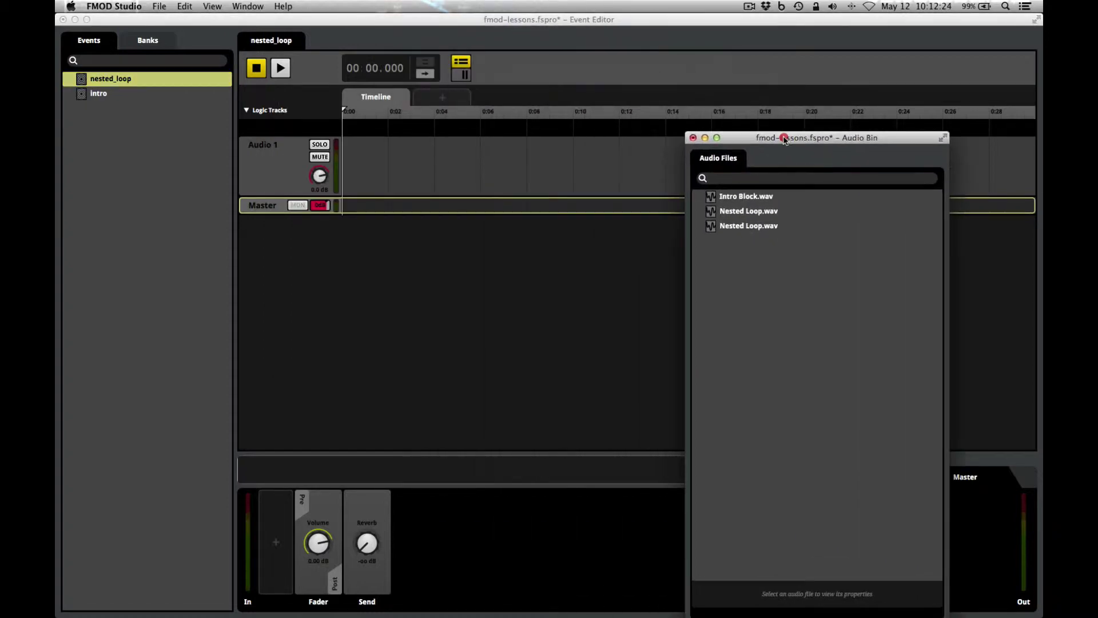
{"action": "left_click_drag", "start_coordinate": [718, 214], "coordinate": [359, 165]}
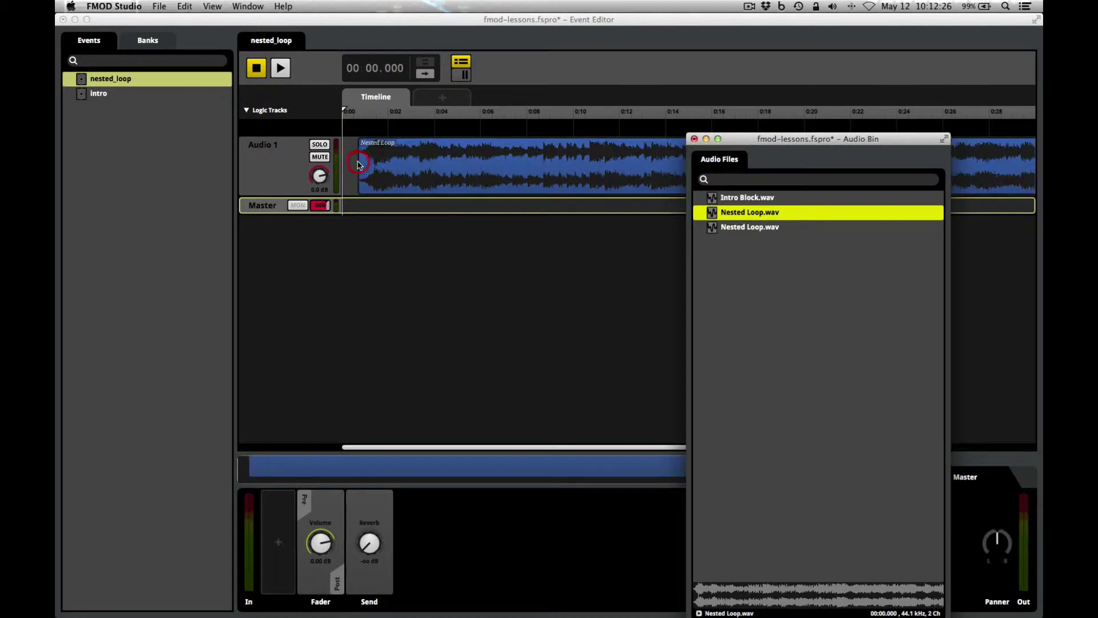
{"action": "left_click", "coordinate": [695, 140]}
{"action": "left_click_drag", "start_coordinate": [645, 167], "coordinate": [630, 167]}
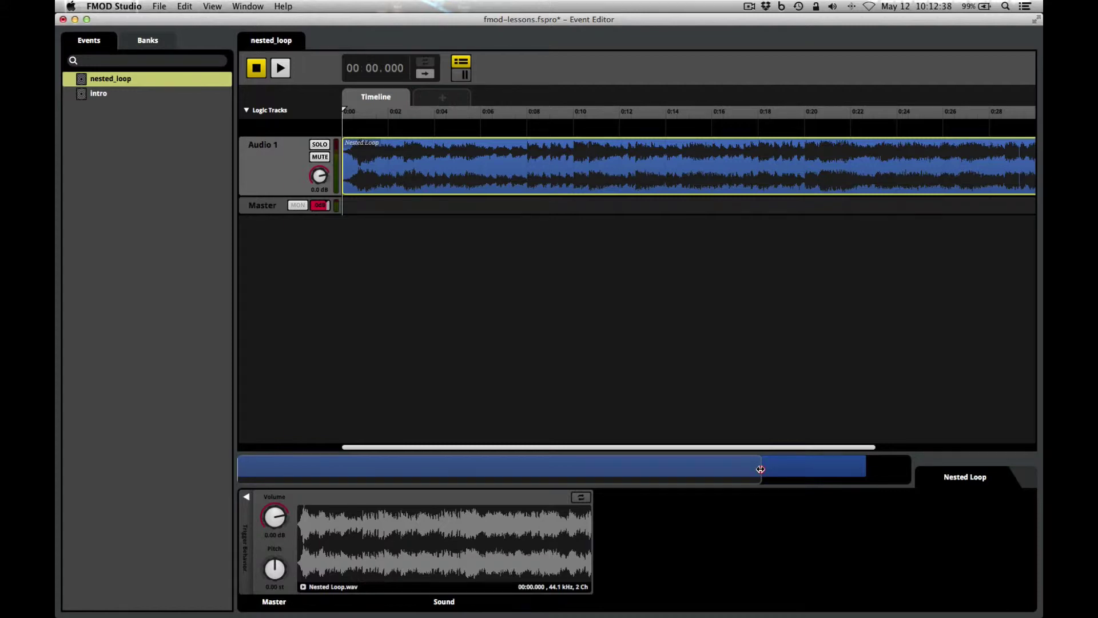
- Zoom the timeline out to show the full Nested Loop clip to about 0:36, Properties panel hidden
{"action": "left_click_drag", "start_coordinate": [760, 469], "coordinate": [874, 471]}
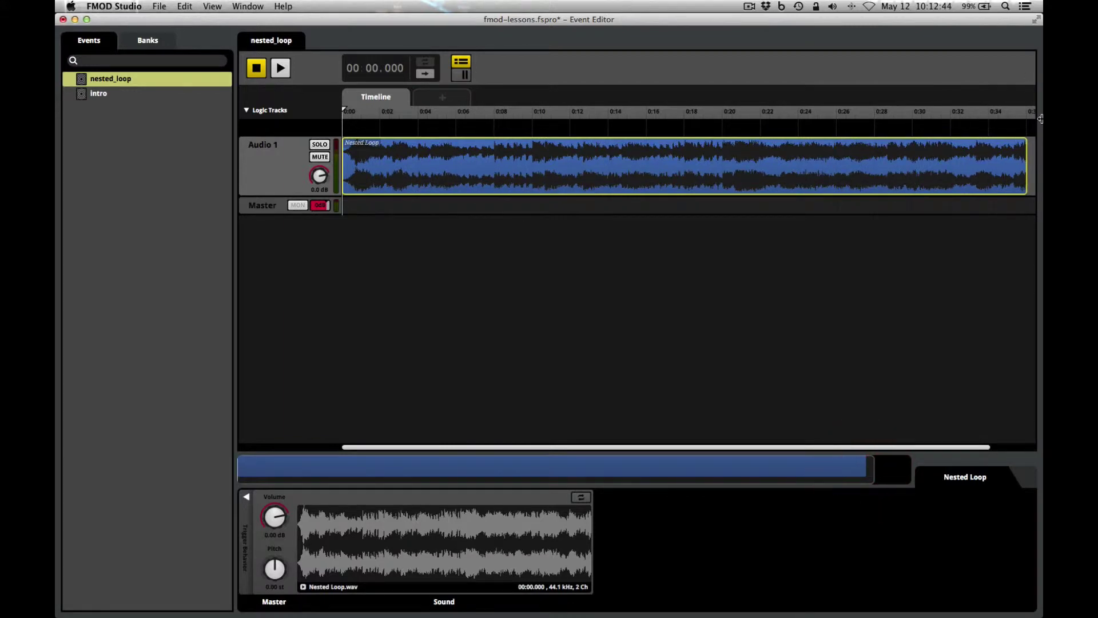
{"action": "left_click", "coordinate": [225, 7]}
{"action": "left_click", "coordinate": [224, 42]}
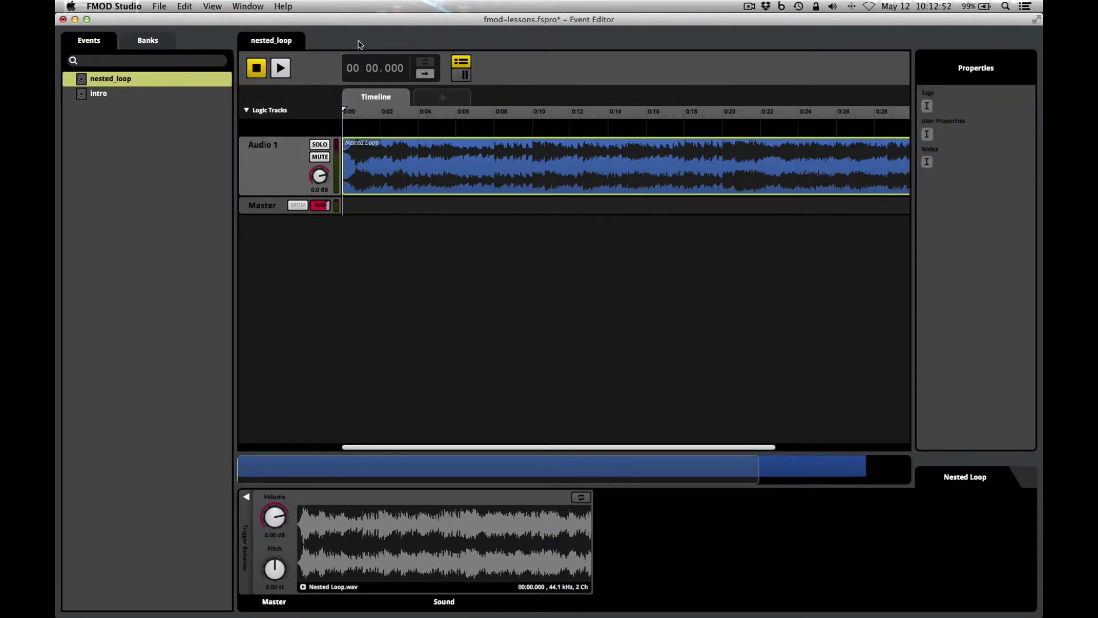
{"action": "key", "text": "super+3"}
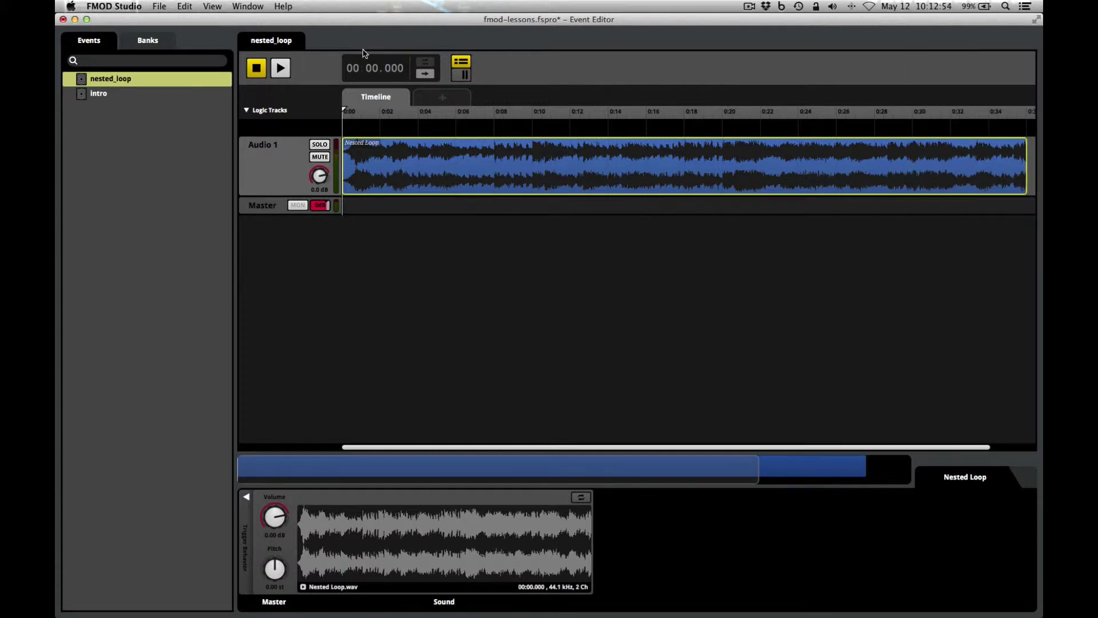
{"action": "key", "text": "super+3"}
{"action": "key", "text": "super+3"}
{"action": "key", "text": "super+3"}
{"action": "key", "text": "super+3"}
{"action": "key", "text": "super+3"}
{"action": "key", "text": "super+3"}
{"action": "key", "text": "super+3"}
{"action": "key", "text": "super+3"}
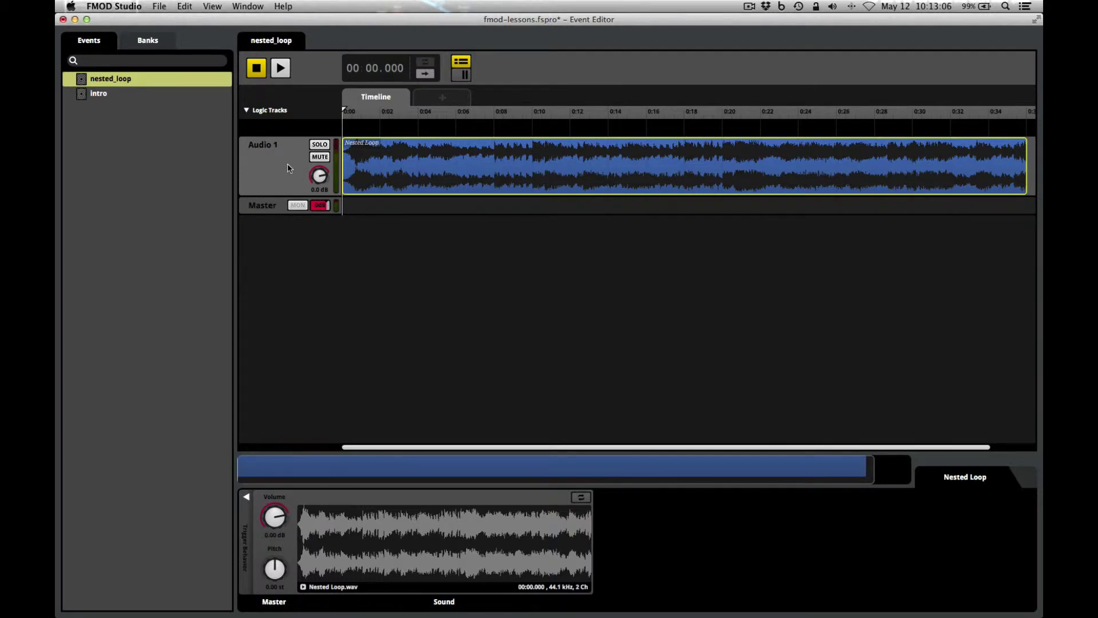
- Add a new loop region covering the entire Nested Loop clip
{"action": "right_click", "coordinate": [448, 174]}
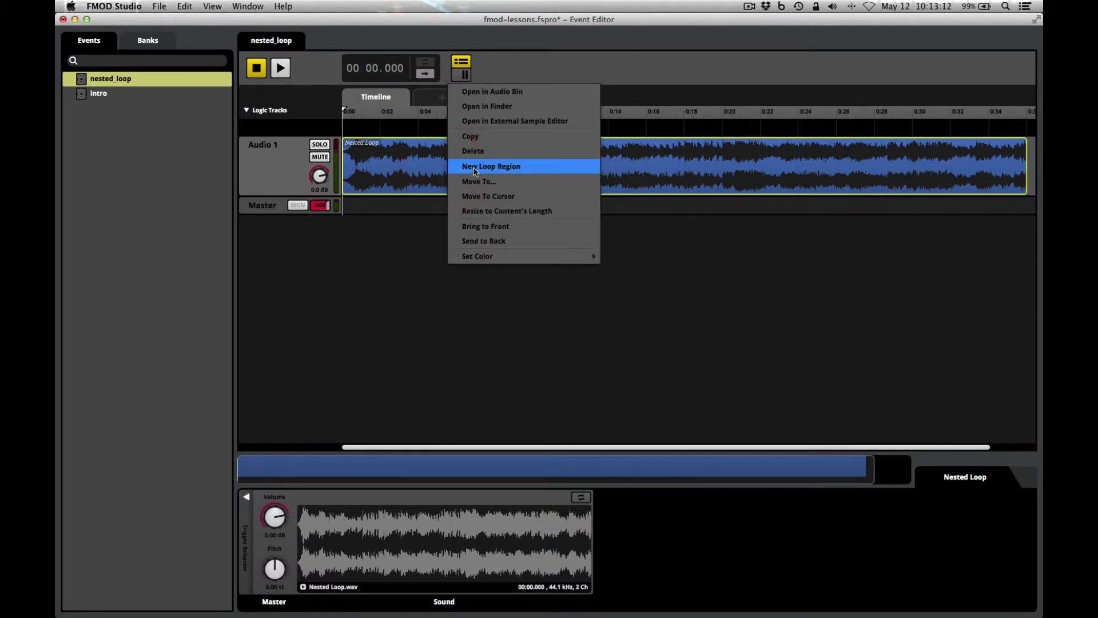
{"action": "left_click", "coordinate": [474, 167]}
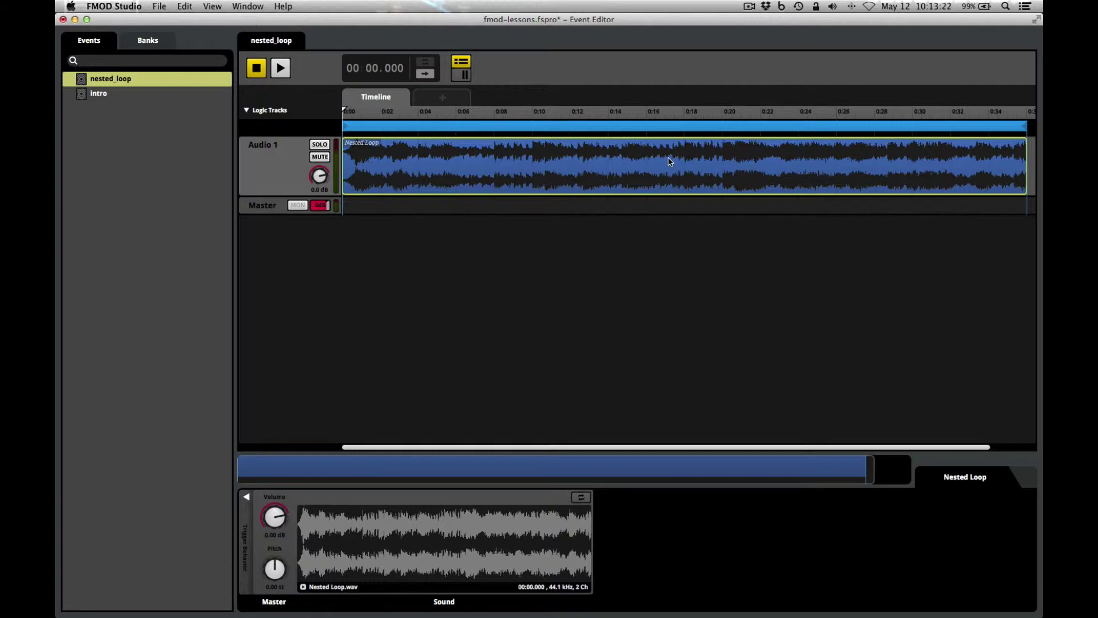
{"action": "left_click", "coordinate": [281, 69]}
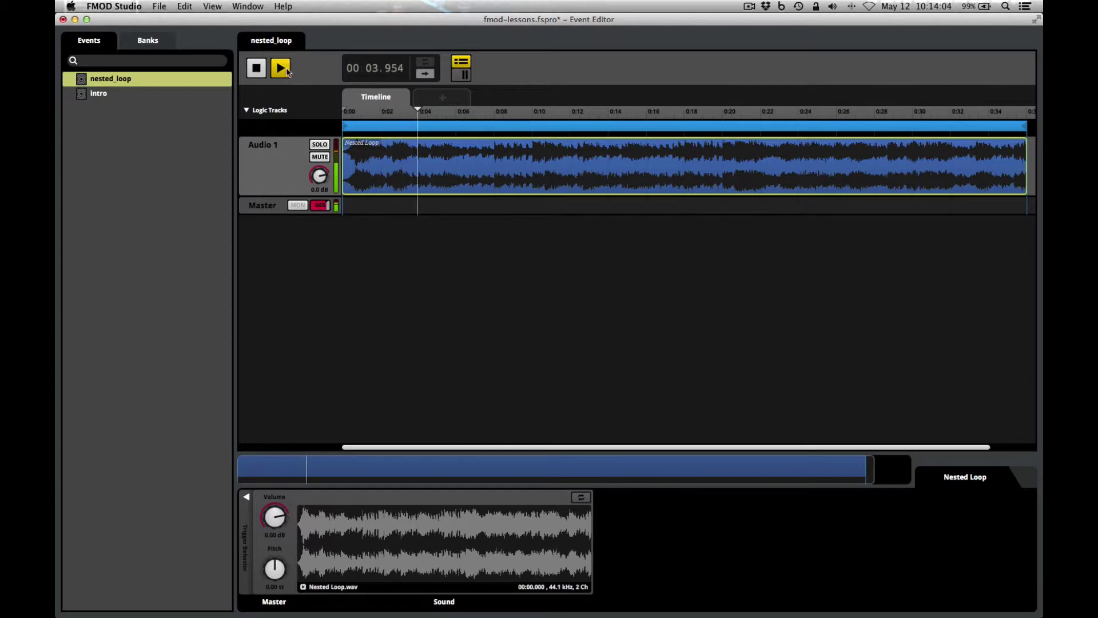
{"action": "left_click", "coordinate": [257, 68]}
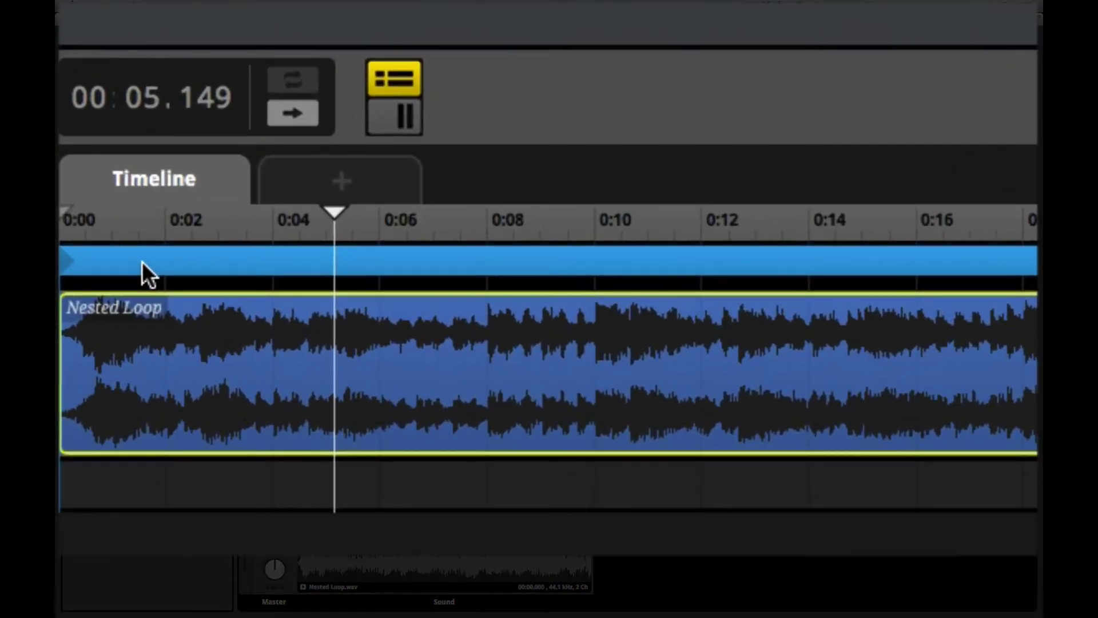
- Bring up the context menu for the loop region above the Nested Loop clip
{"action": "right_click", "coordinate": [142, 260]}
- In Move To, unlock Duration and set the loop region's Start to .686
{"action": "left_click", "coordinate": [220, 40]}
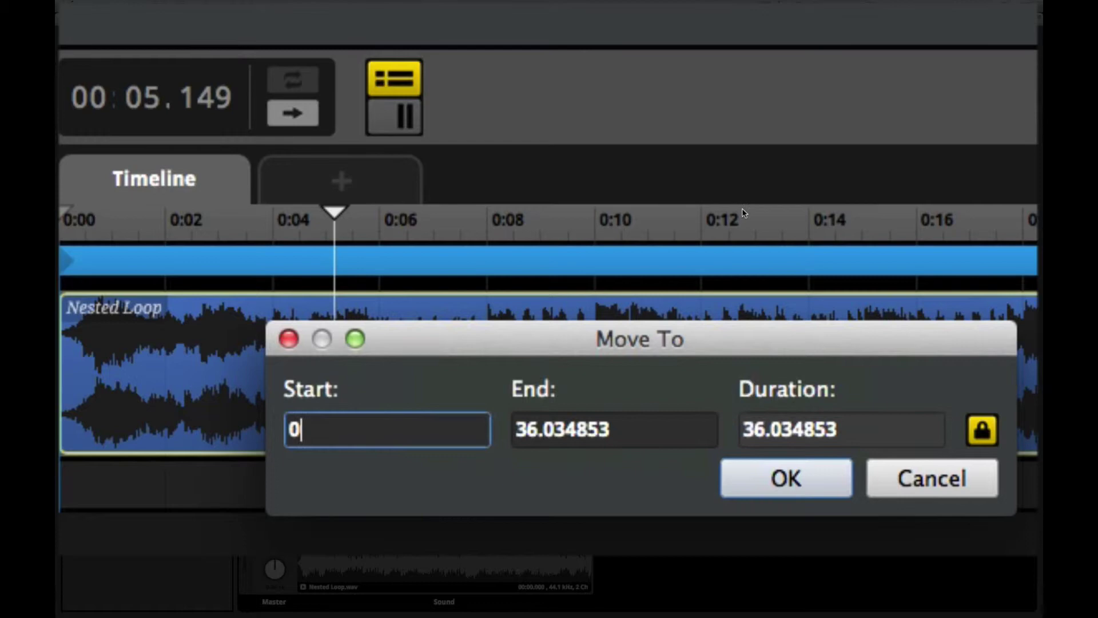
{"action": "left_click", "coordinate": [985, 437]}
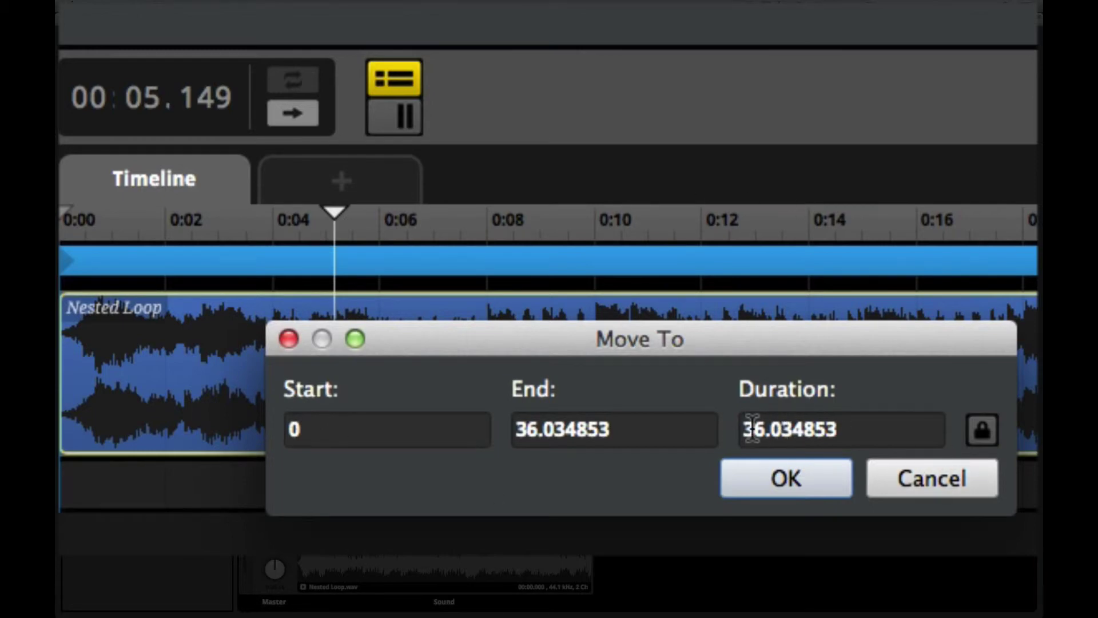
{"action": "left_click", "coordinate": [325, 430]}
{"action": "double_click", "coordinate": [326, 430]}
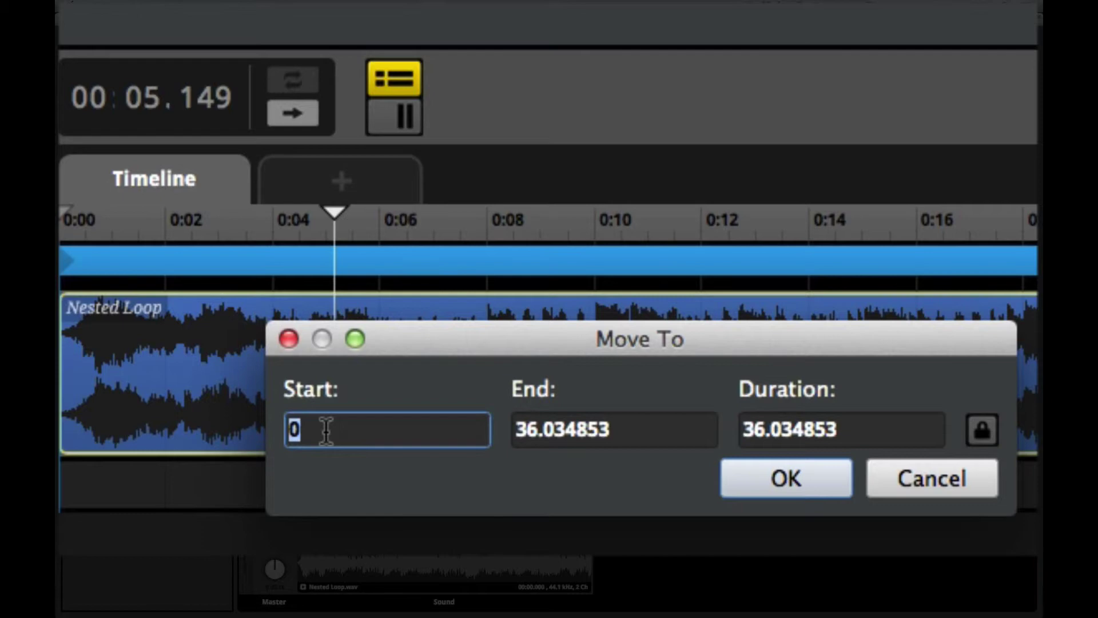
{"action": "type", "text": ".686"}
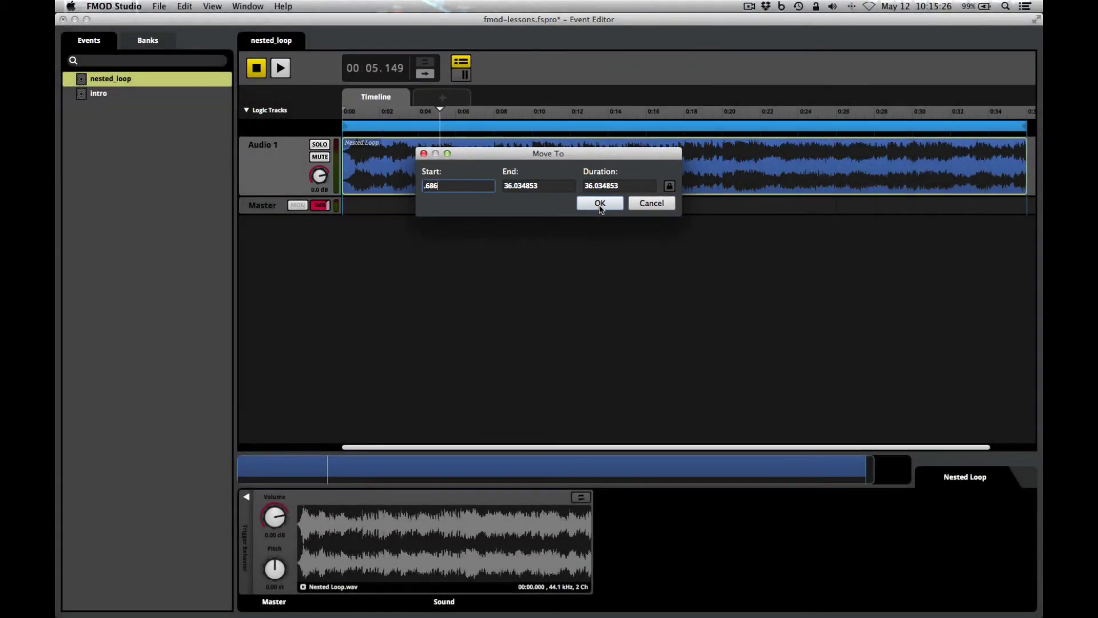
- Apply the 0.686 s loop start, then zoom in to check it and back out
{"action": "left_click", "coordinate": [600, 205]}
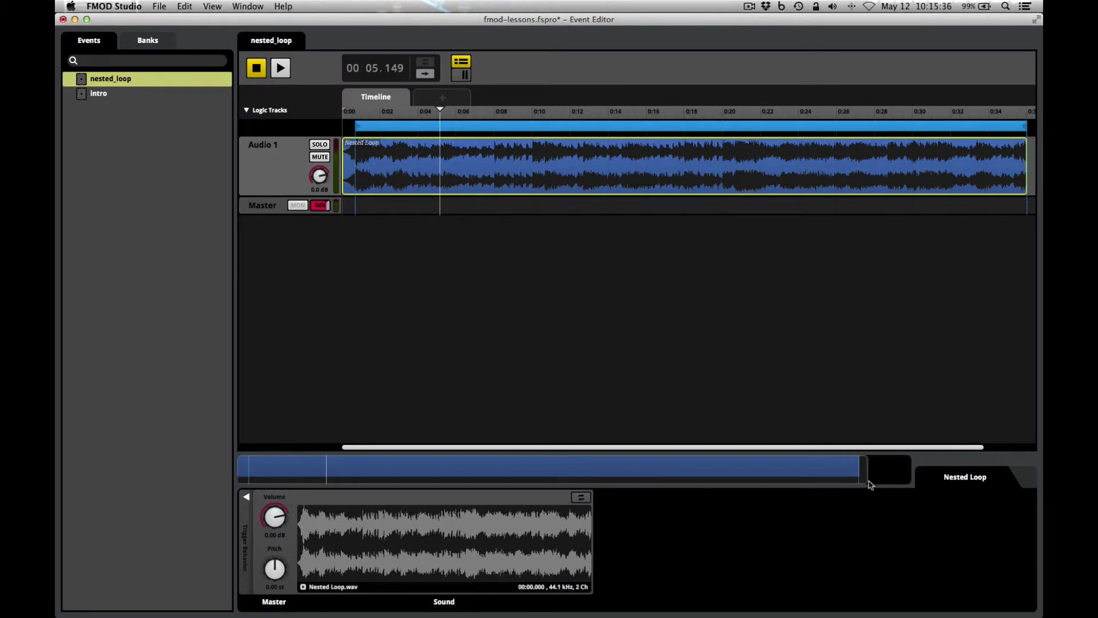
{"action": "scroll", "coordinate": [868, 471], "scroll_direction": "right", "scroll_amount": 3}
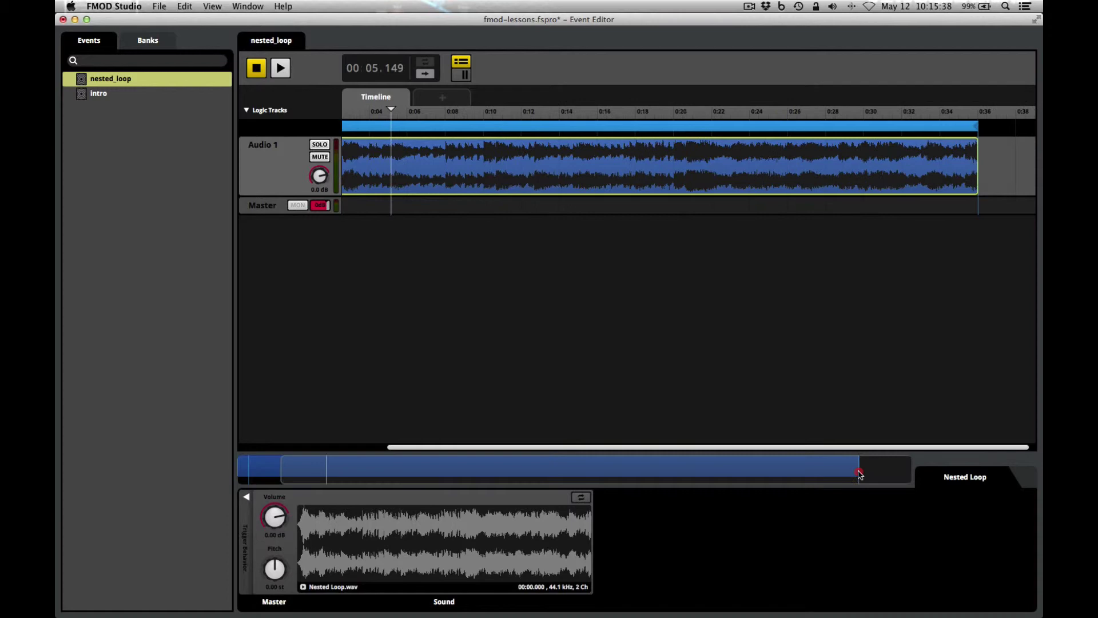
{"action": "left_click_drag", "start_coordinate": [909, 468], "coordinate": [253, 476]}
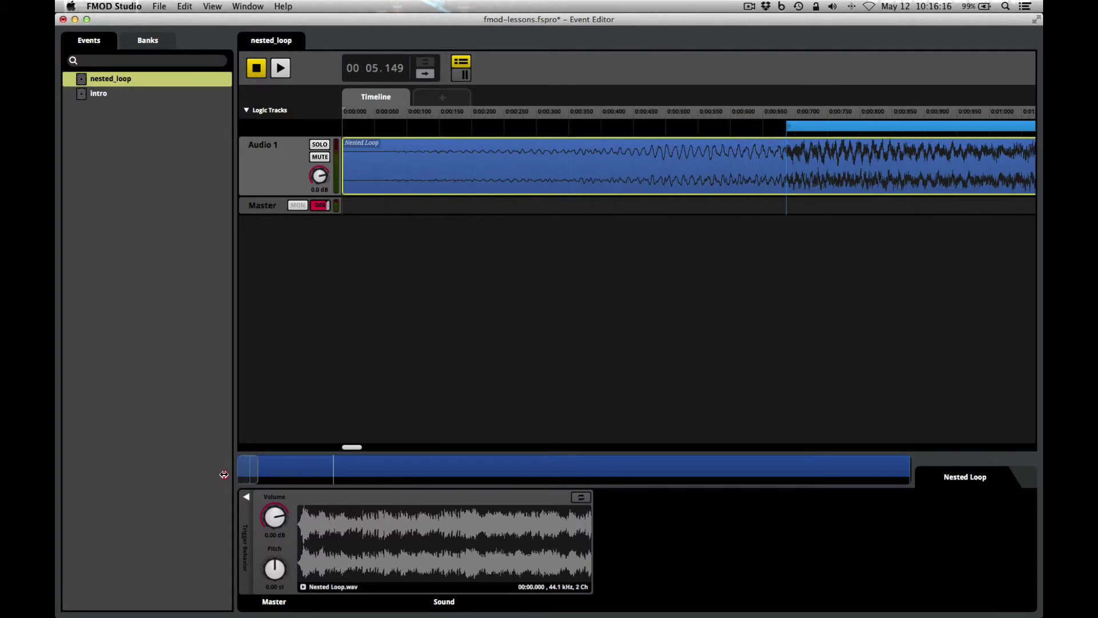
{"action": "left_click_drag", "start_coordinate": [250, 473], "coordinate": [873, 457]}
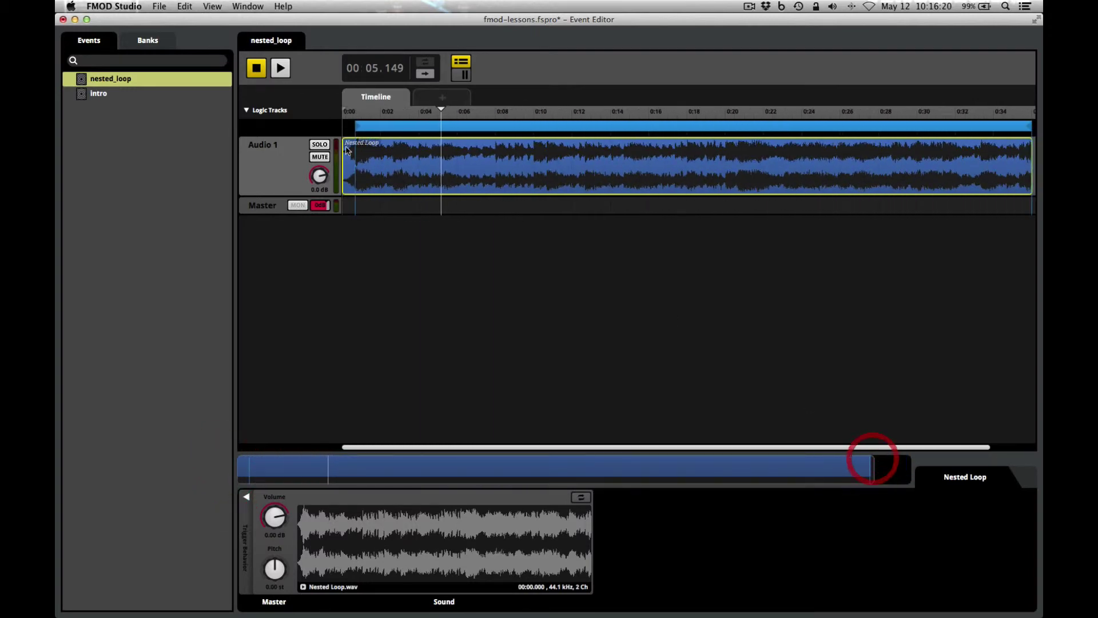
{"action": "left_click", "coordinate": [257, 68]}
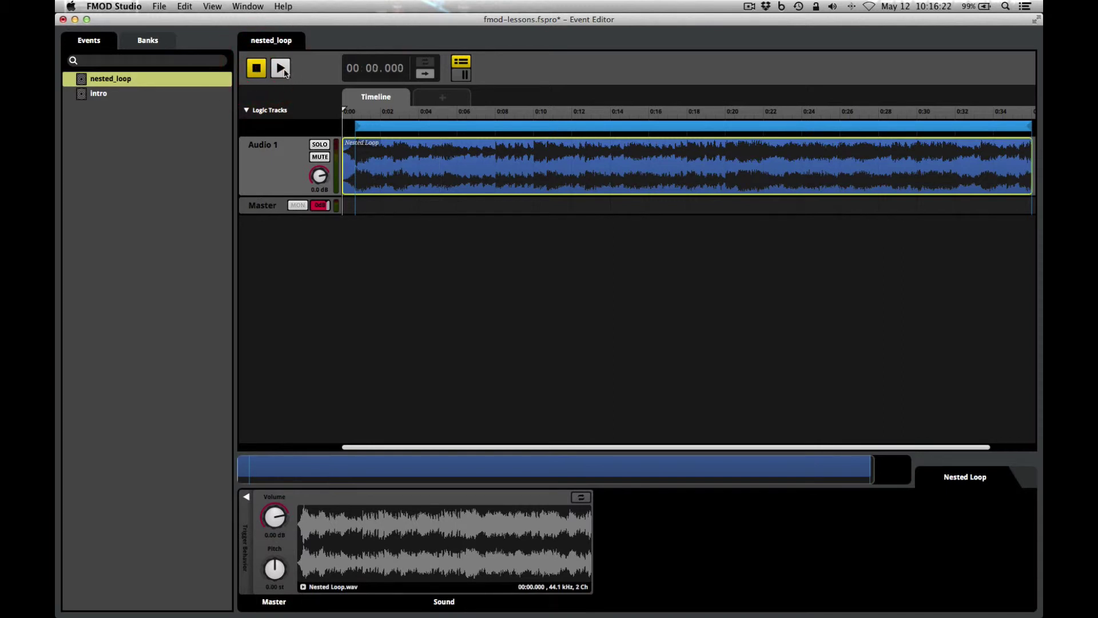
{"action": "left_click", "coordinate": [282, 71]}
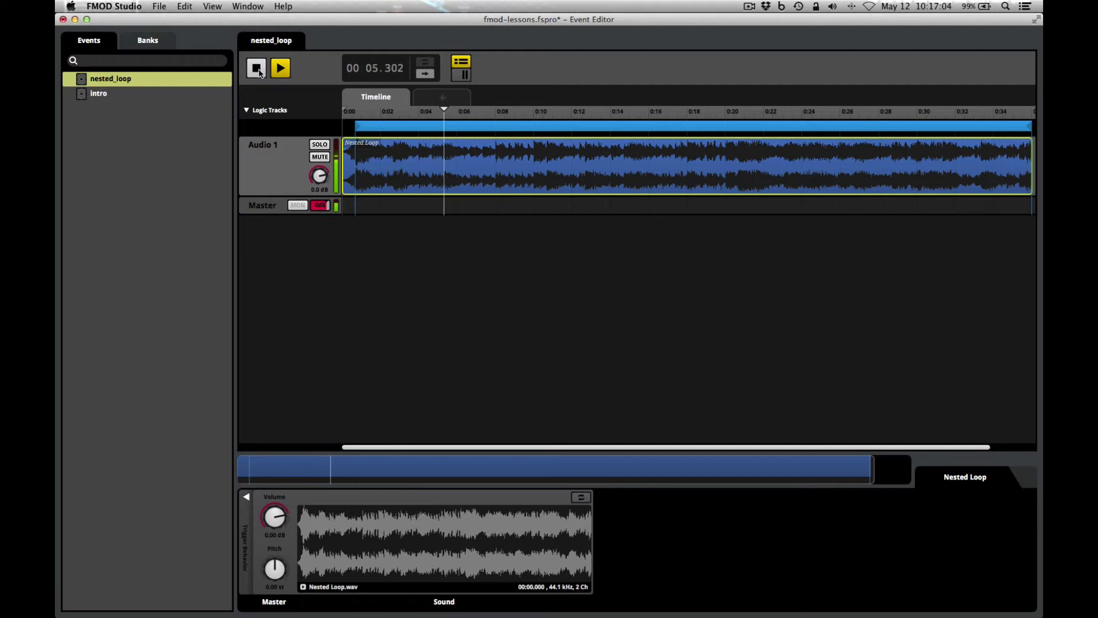
{"action": "left_click", "coordinate": [259, 70]}
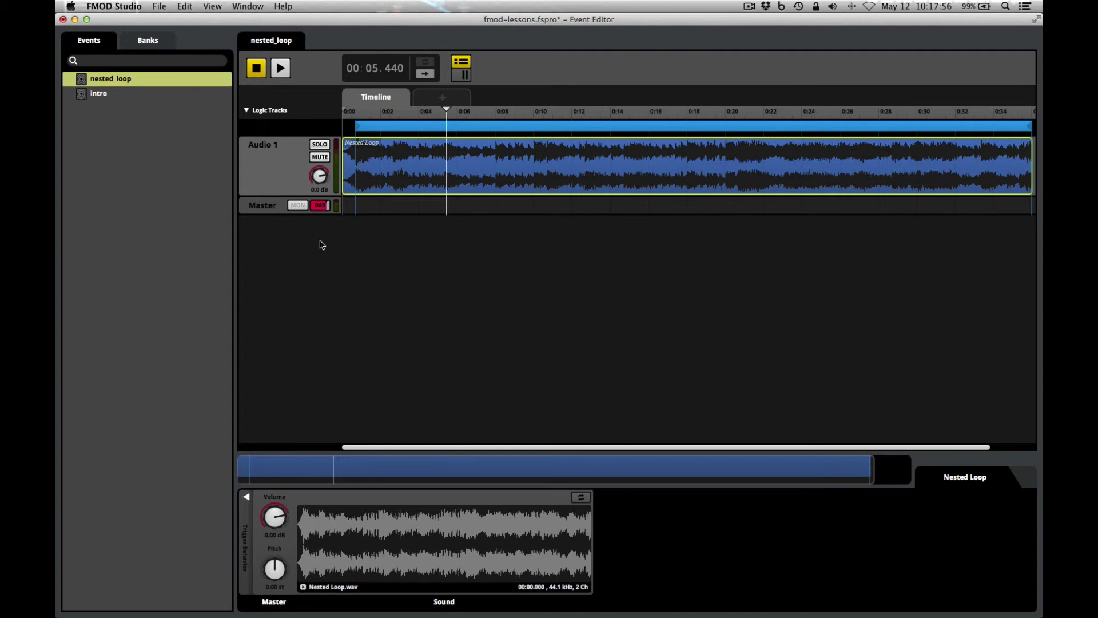
- Add an AHDSR modulator to the Master track's Volume knob
{"action": "left_click", "coordinate": [269, 207]}
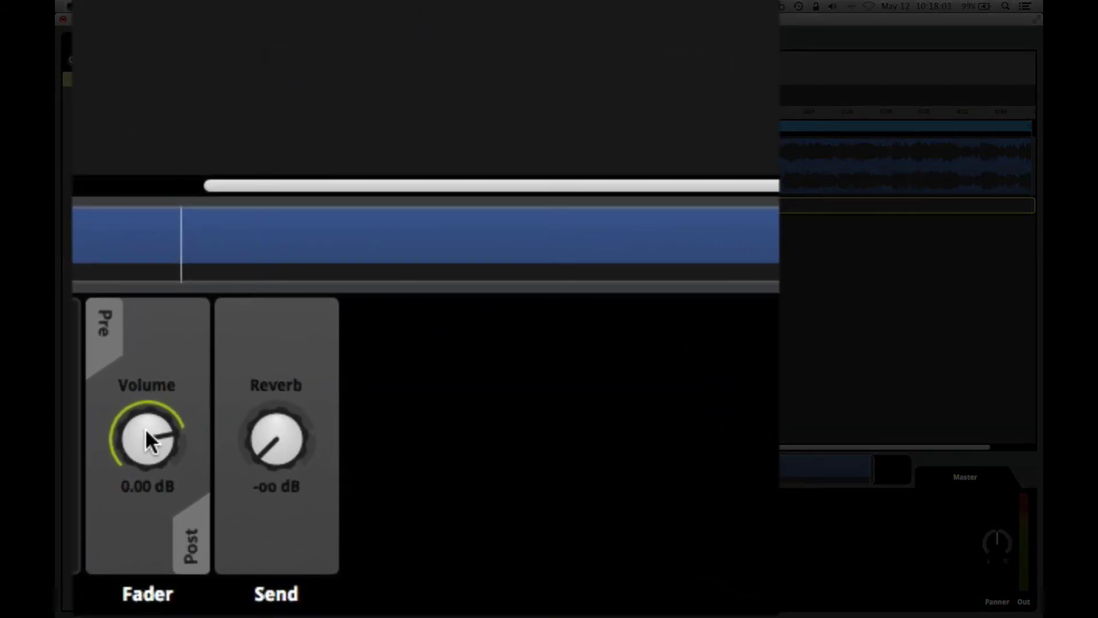
{"action": "right_click", "coordinate": [146, 428]}
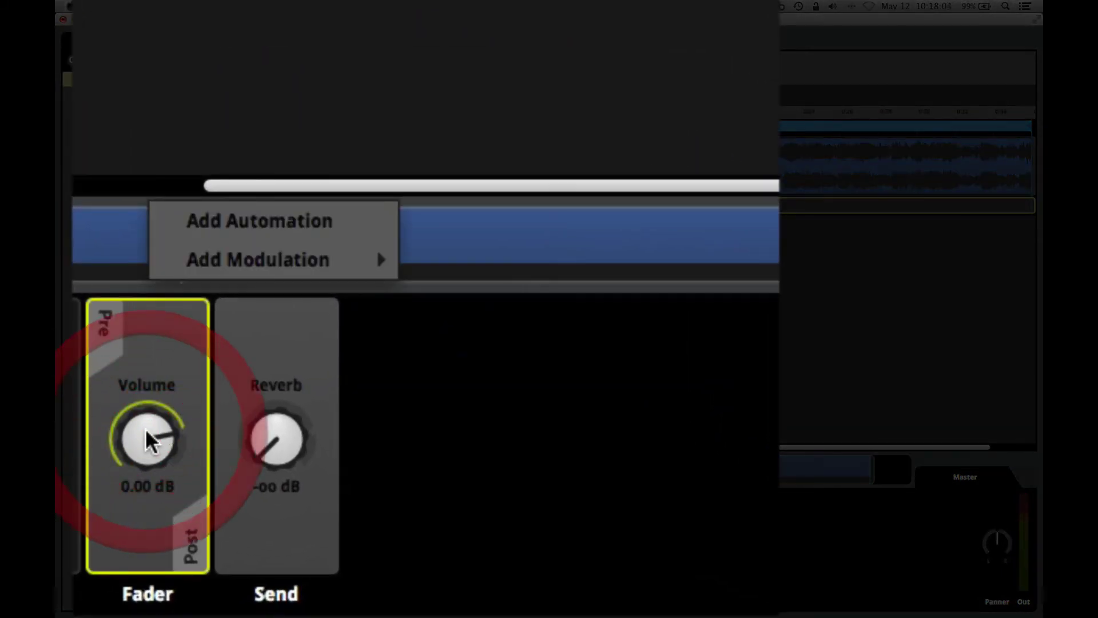
{"action": "mouse_move", "coordinate": [246, 264]}
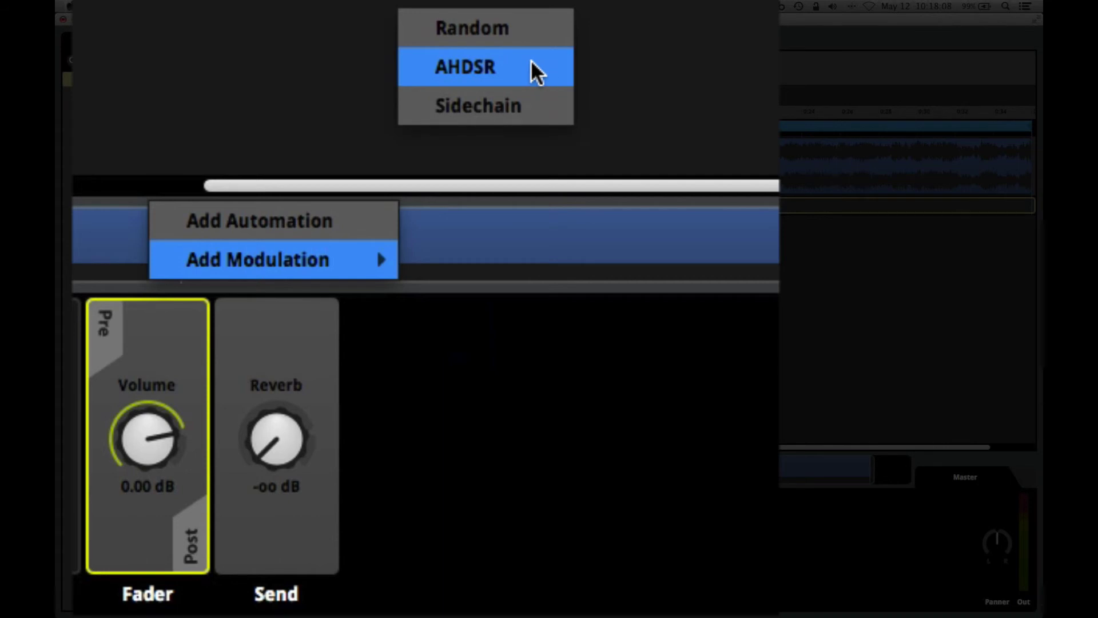
{"action": "left_click", "coordinate": [514, 66]}
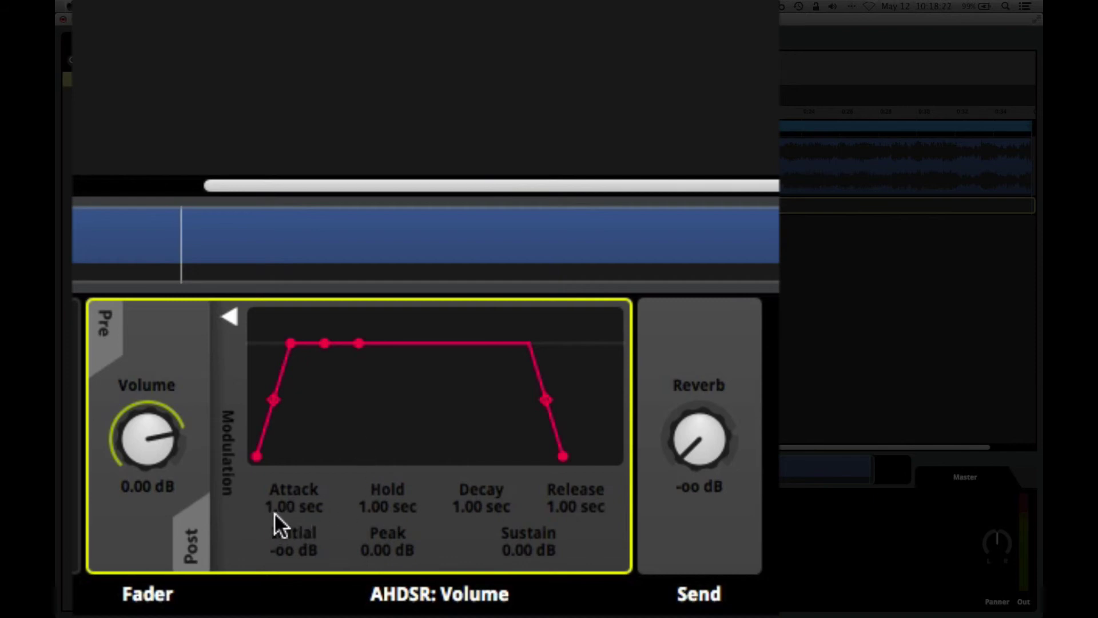
- Set the AHDSR Attack to 0 ms and the Release to 2 seconds
{"action": "left_click", "coordinate": [276, 509]}
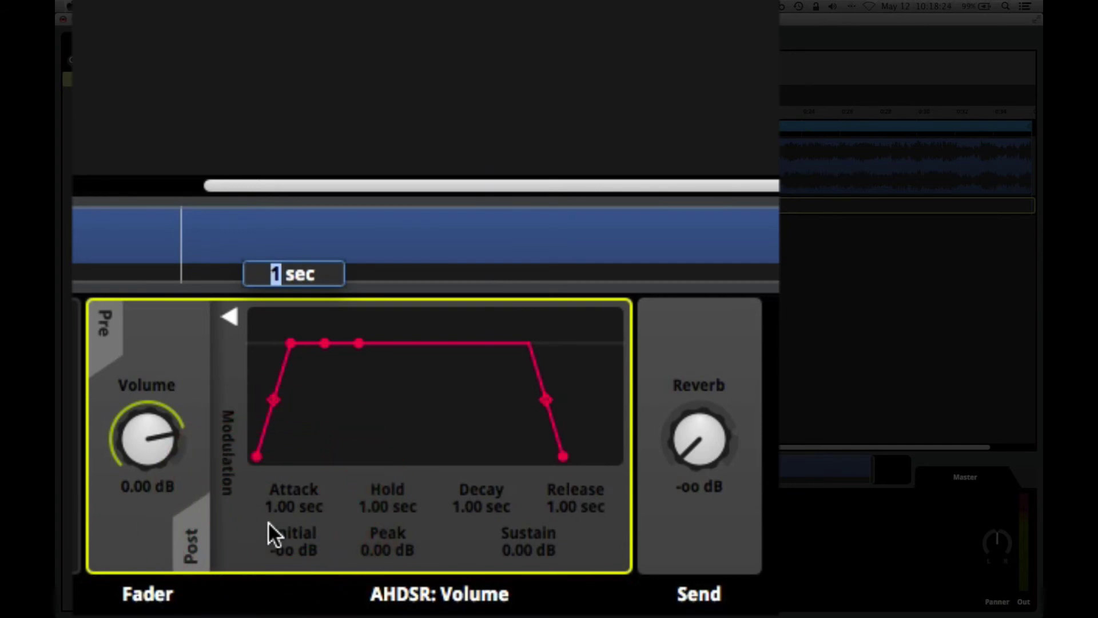
{"action": "type", "text": "0"}
{"action": "key", "text": "Return"}
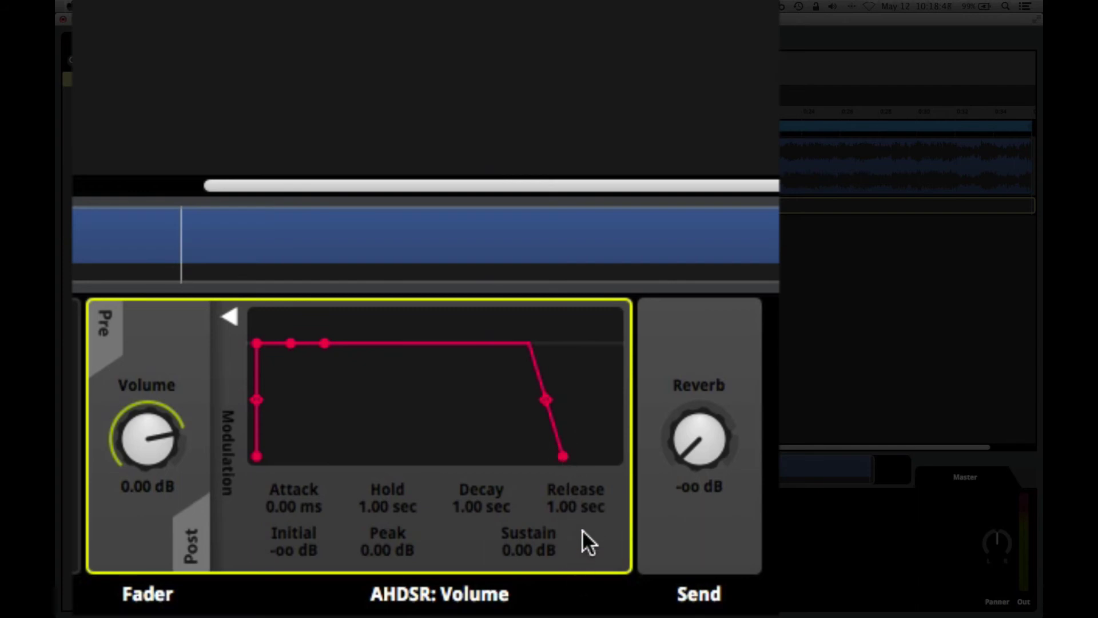
{"action": "left_click", "coordinate": [553, 508]}
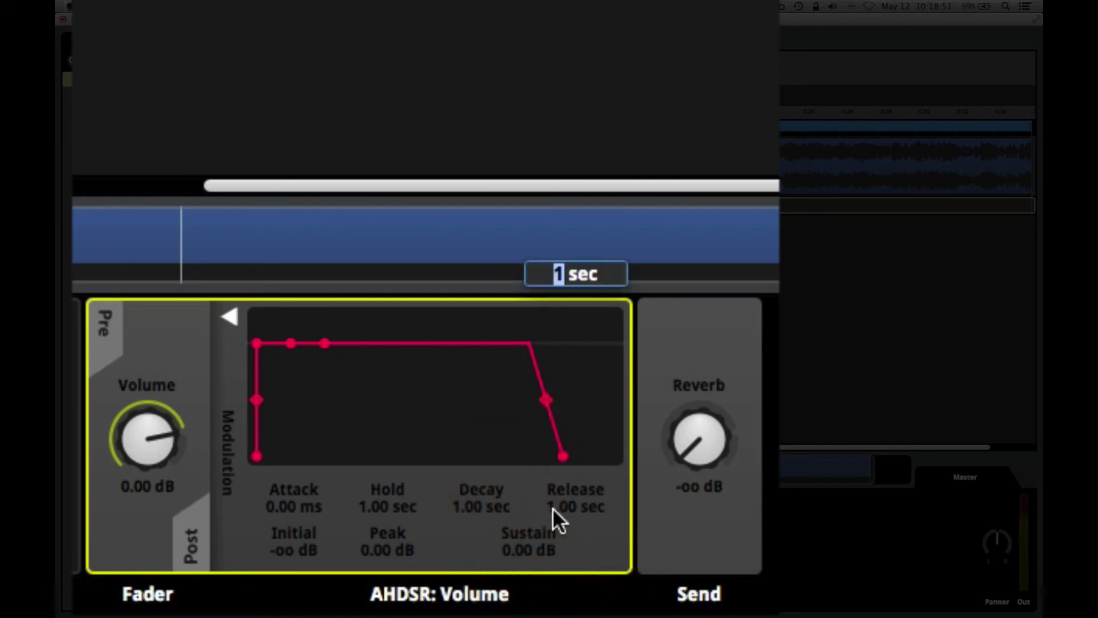
{"action": "type", "text": "2"}
{"action": "key", "text": "Return"}
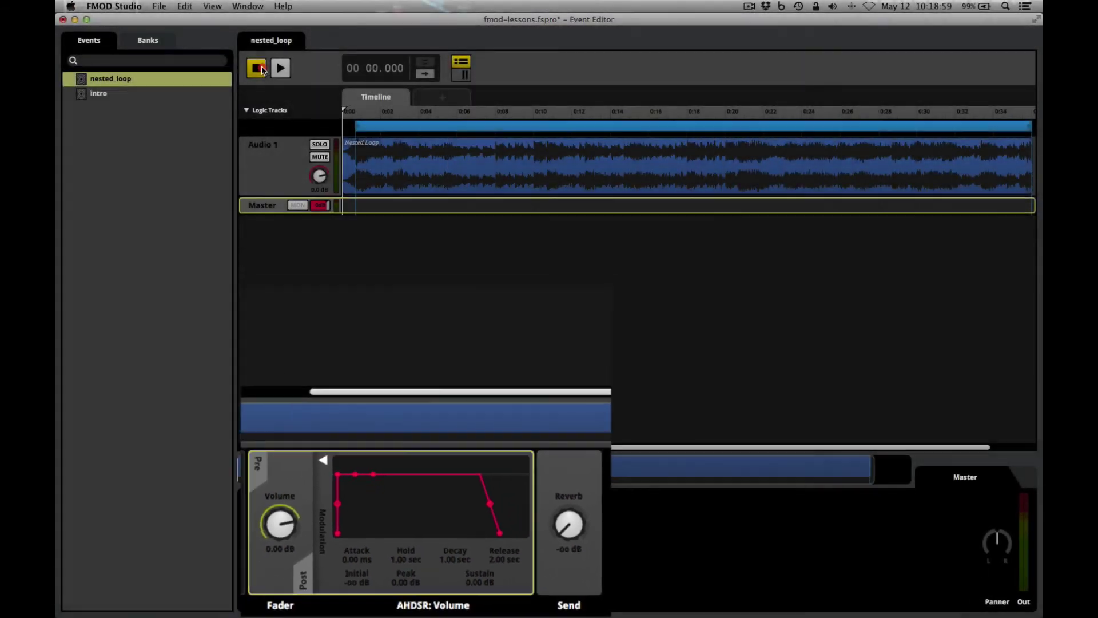
{"action": "left_click", "coordinate": [259, 68]}
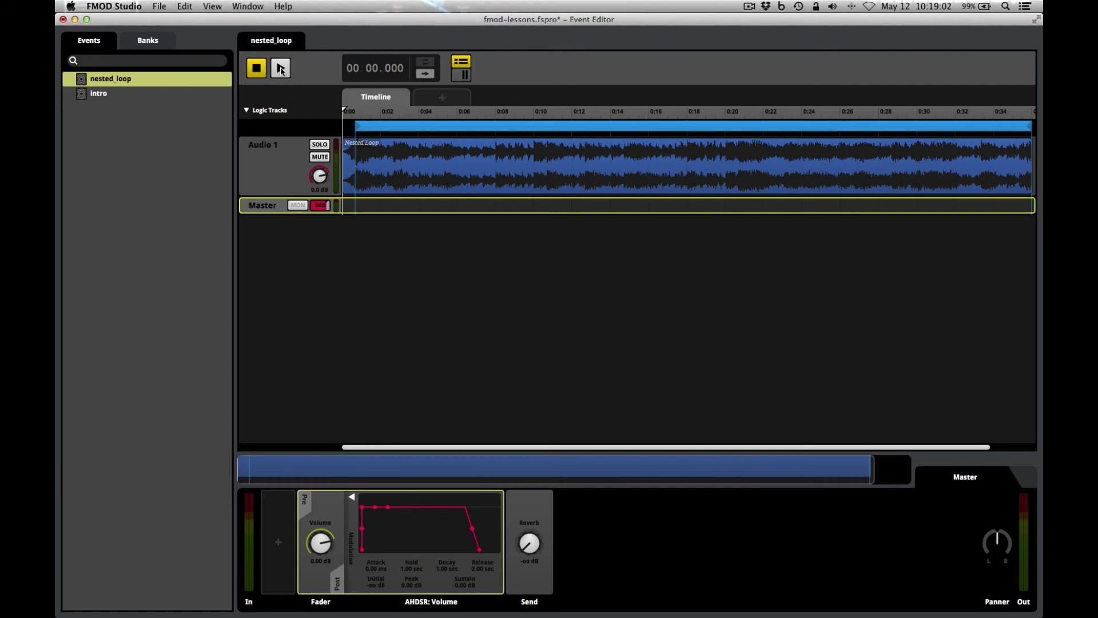
{"action": "left_click", "coordinate": [281, 70]}
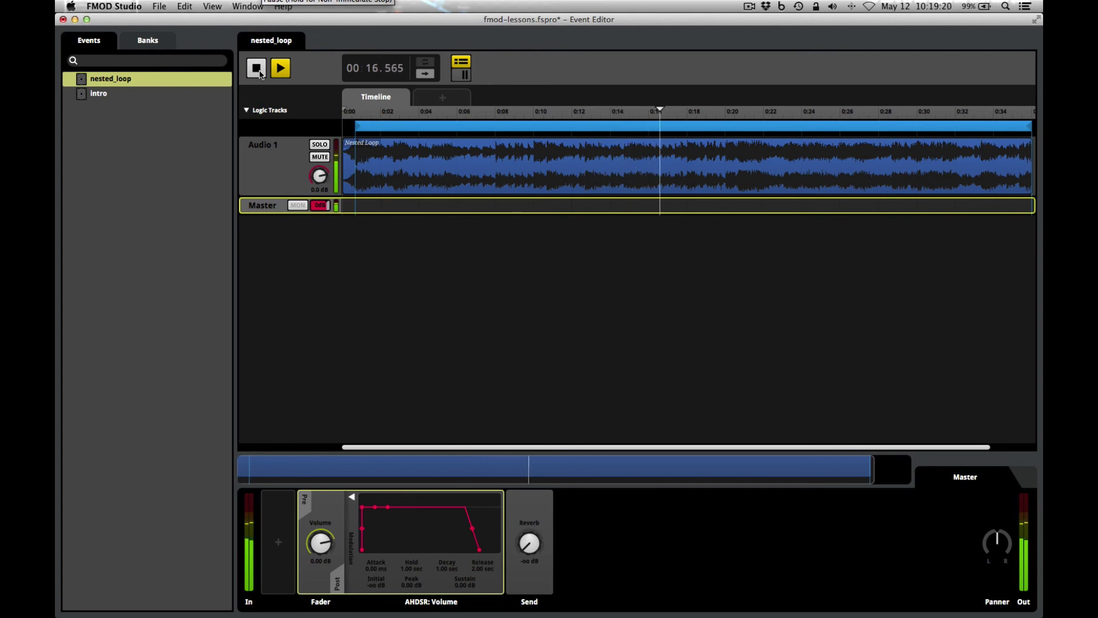
{"action": "left_click", "coordinate": [258, 70]}
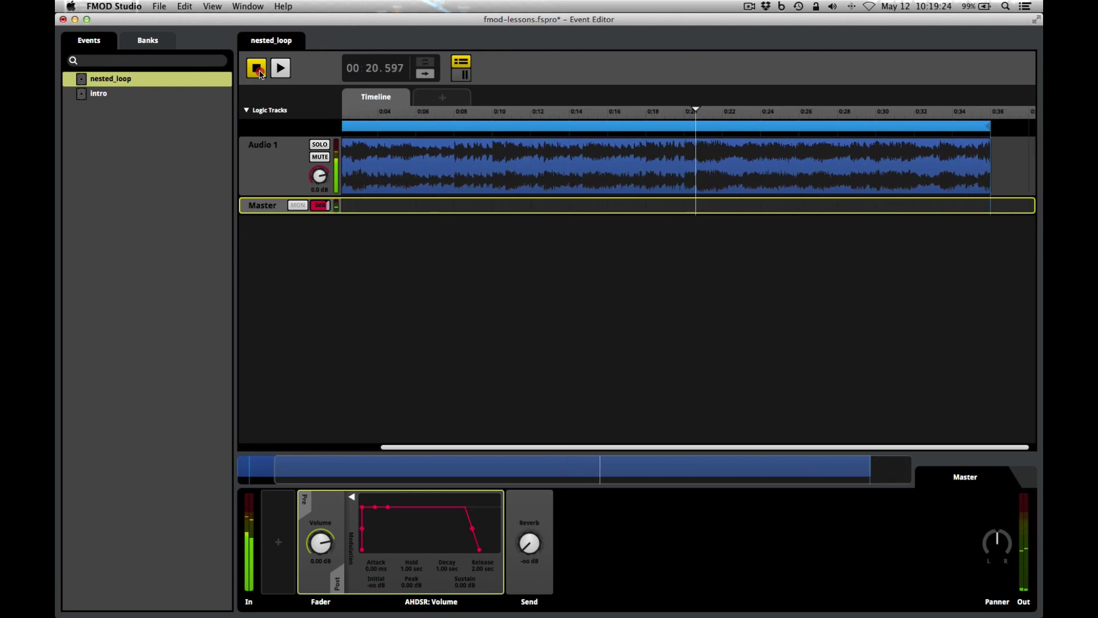
{"action": "left_click", "coordinate": [257, 69]}
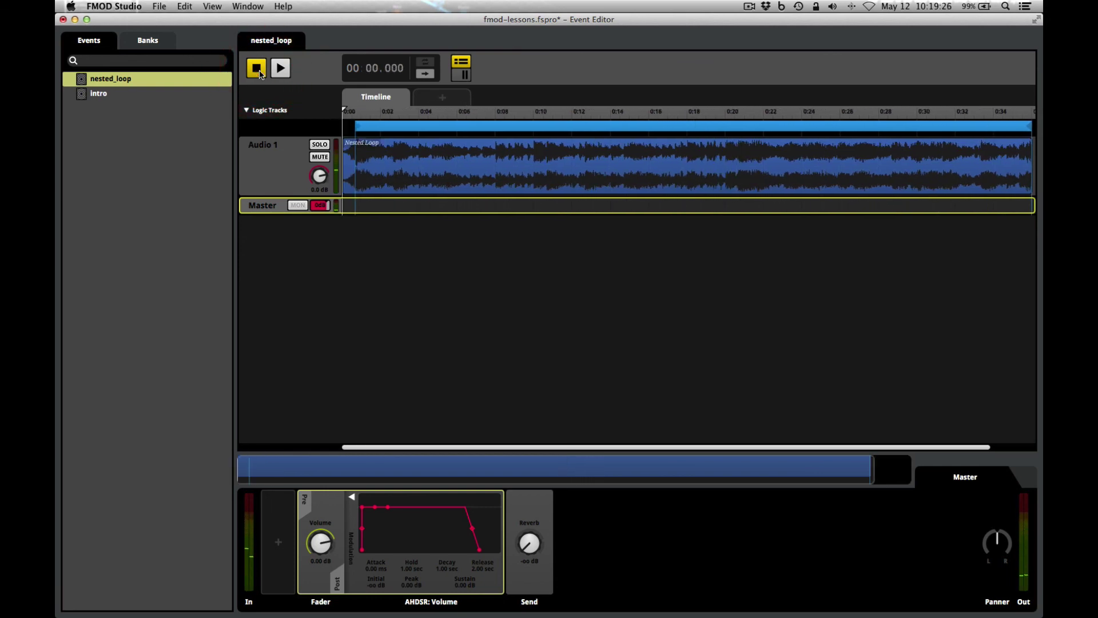